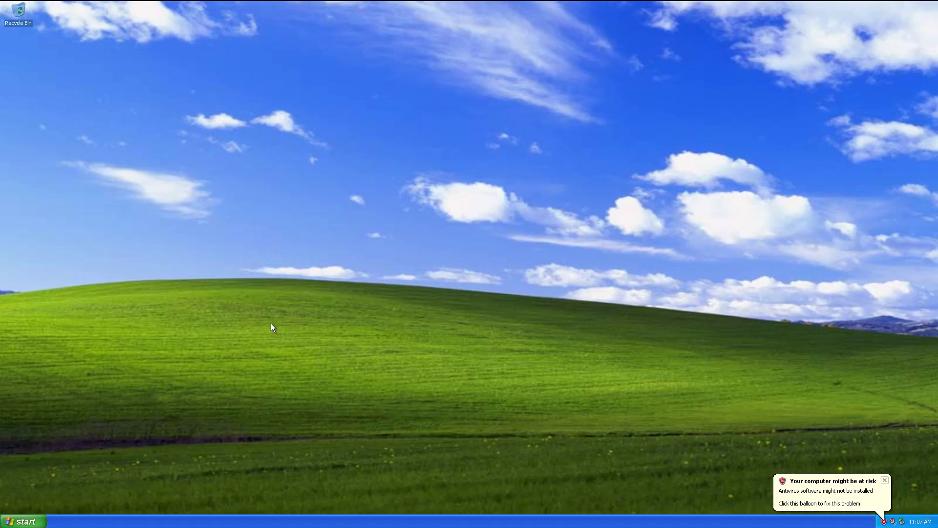
# Clear the desktop selection and dismiss the 'Your computer might be at risk' balloon.
pyautogui.click(222, 257)
pyautogui.moveTo(221, 256); pyautogui.dragTo(289, 270)
pyautogui.click(885, 480)
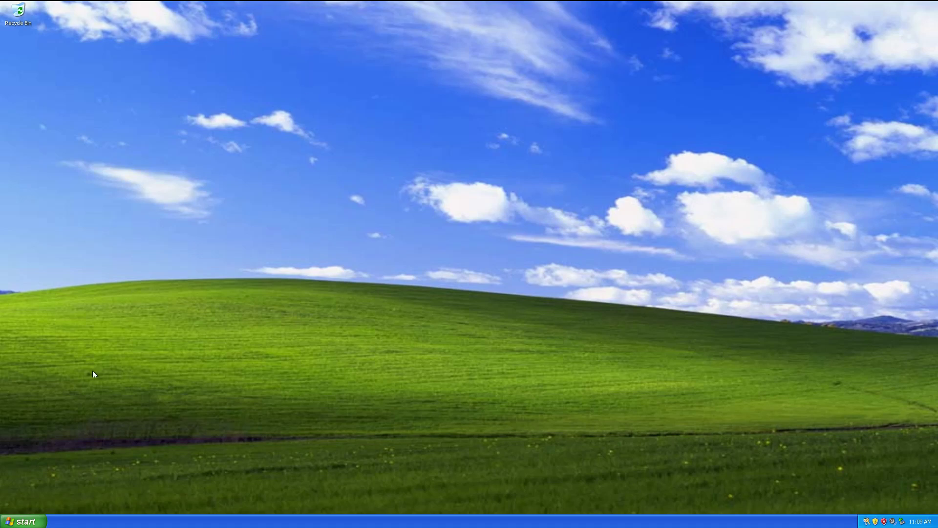
# Launch Windows Vista Setup from the Start menu and start the installation.
pyautogui.click(23, 521)
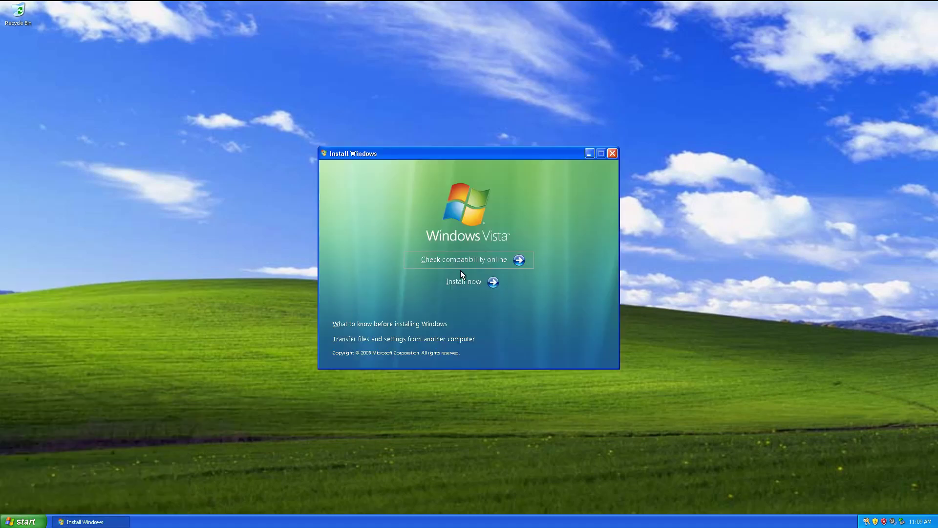
pyautogui.click(483, 281)
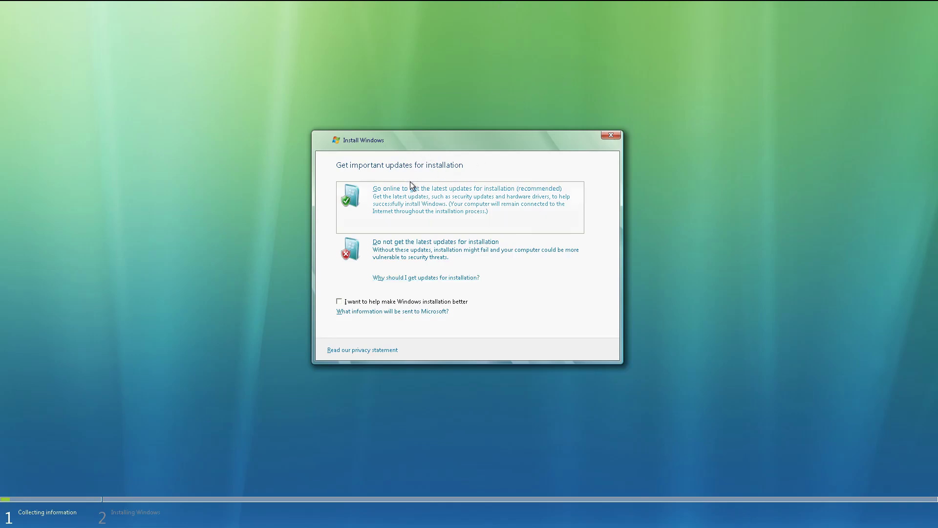
# Skip setup updates, turn off automatic activation, and continue without a product key.
pyautogui.click(399, 256)
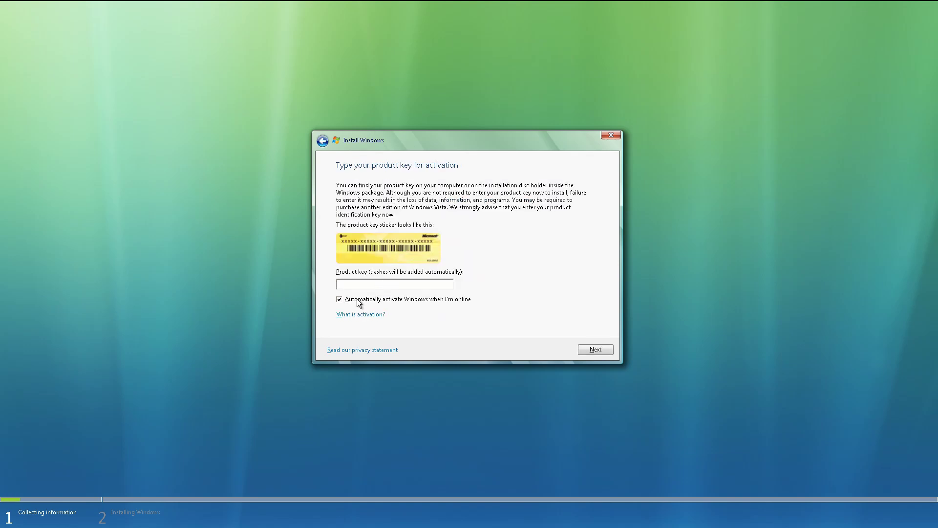
pyautogui.click(339, 299)
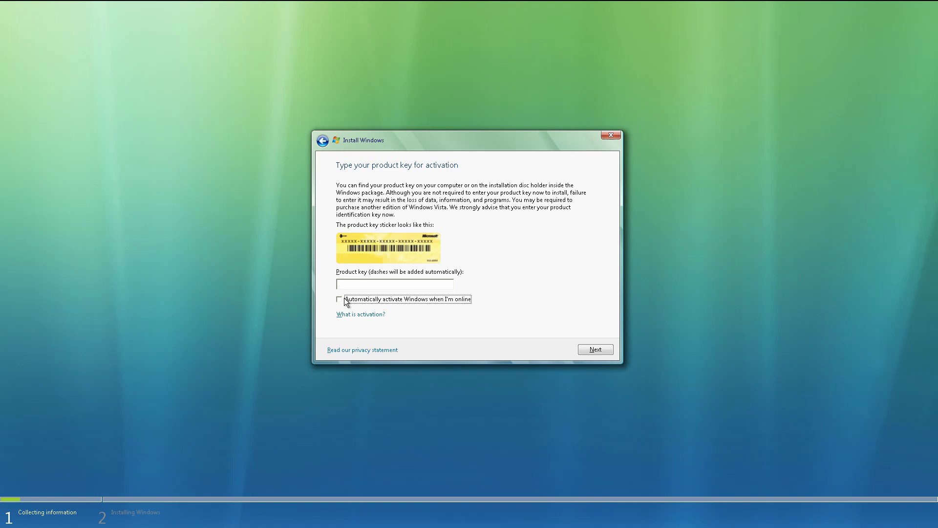
pyautogui.click(360, 283)
pyautogui.click(596, 349)
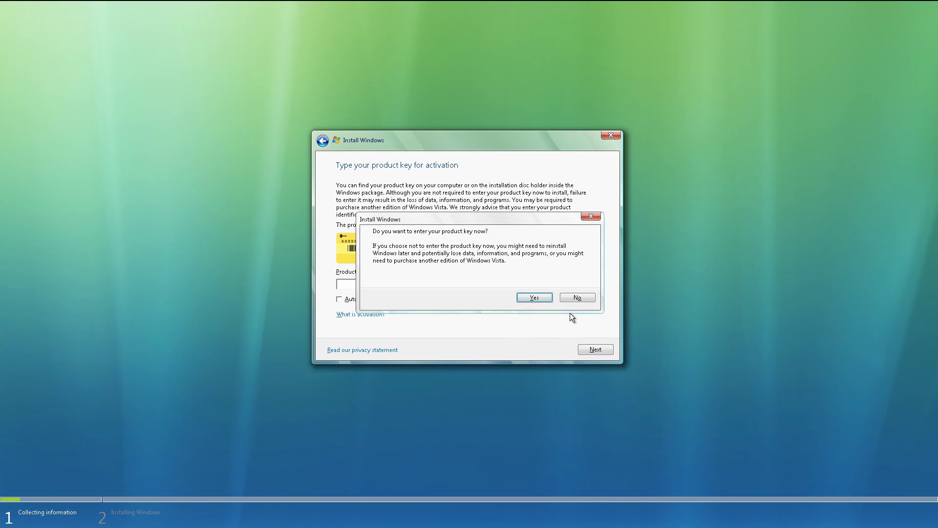
pyautogui.click(576, 298)
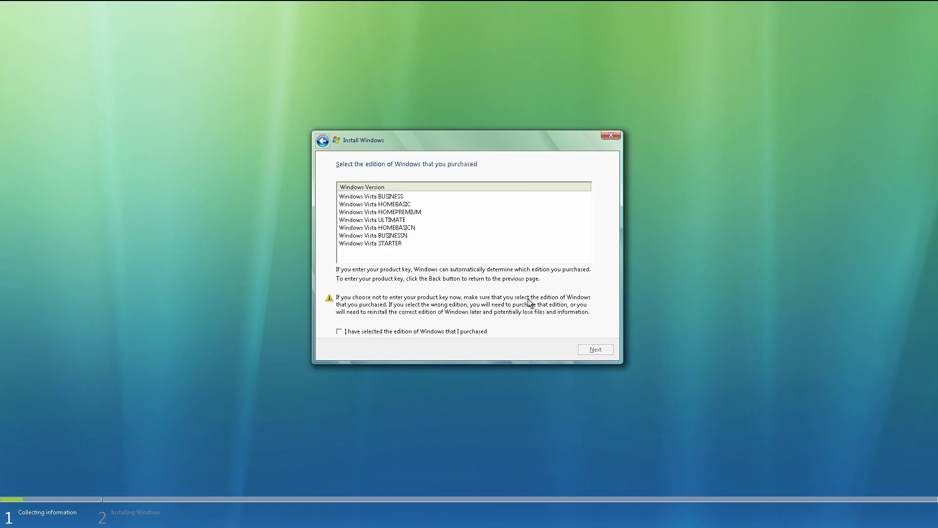
# Choose Windows Vista BUSINESS as the purchased edition and accept the license terms.
pyautogui.click(398, 197)
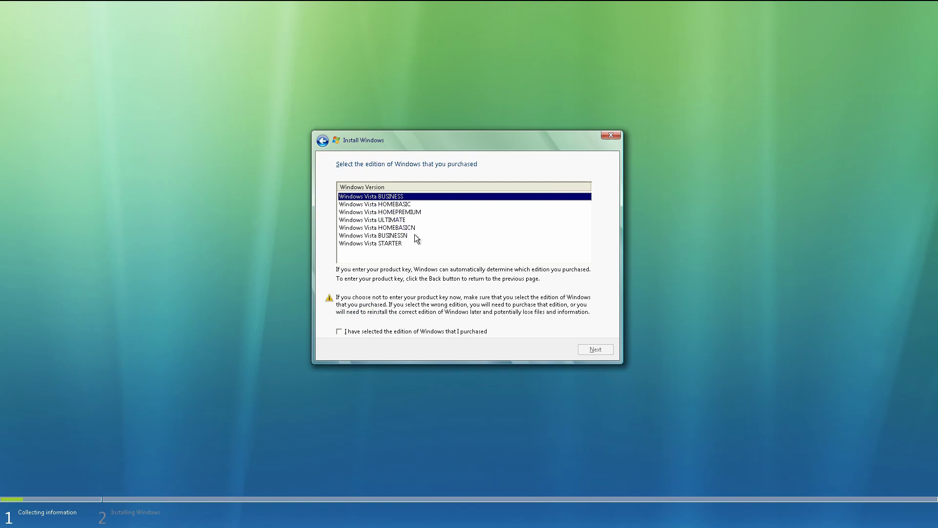
pyautogui.click(405, 204)
pyautogui.click(379, 333)
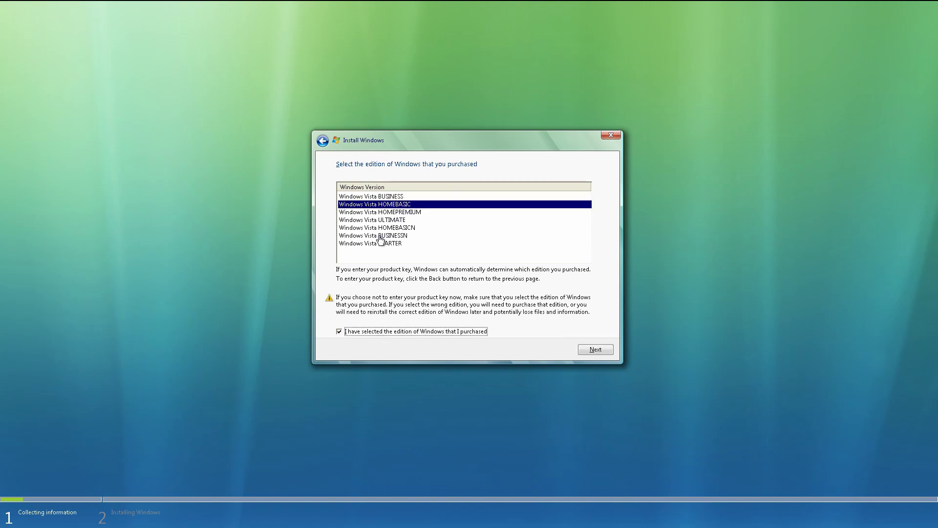
pyautogui.click(407, 197)
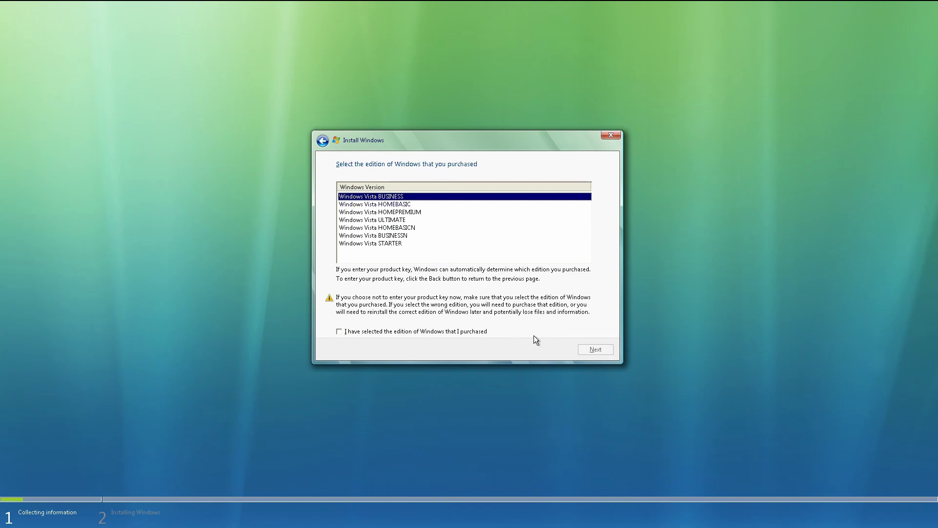
pyautogui.click(397, 330)
pyautogui.click(595, 354)
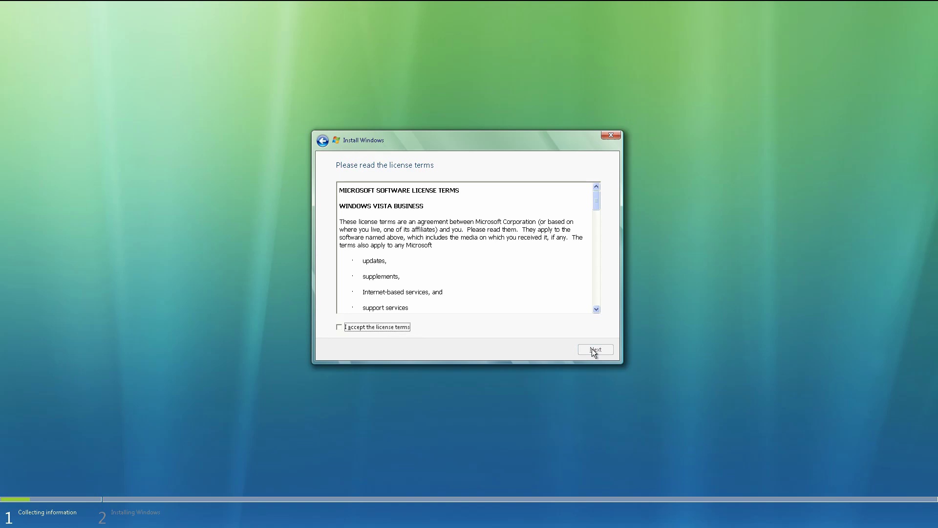
pyautogui.click(389, 327)
pyautogui.click(591, 353)
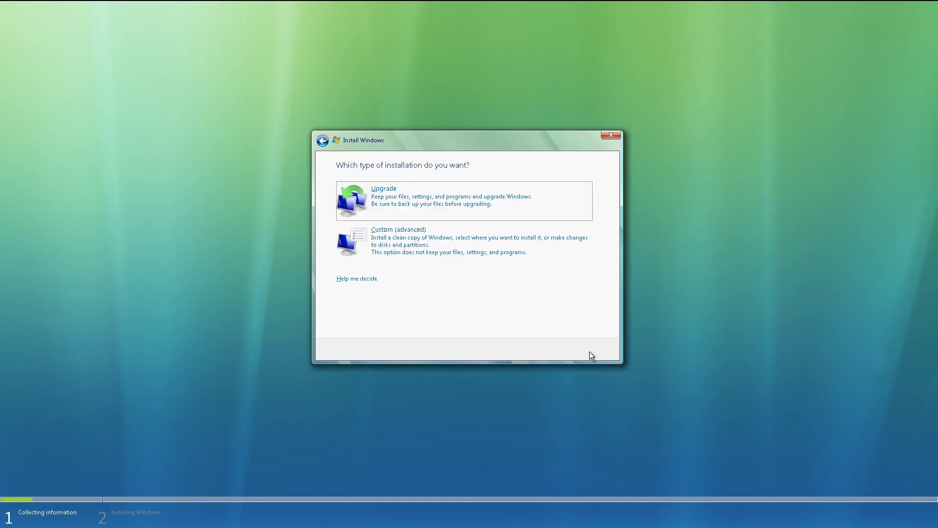
# Choose Upgrade, keeping files, settings and programs, and let Vista finish installing.
pyautogui.click(405, 206)
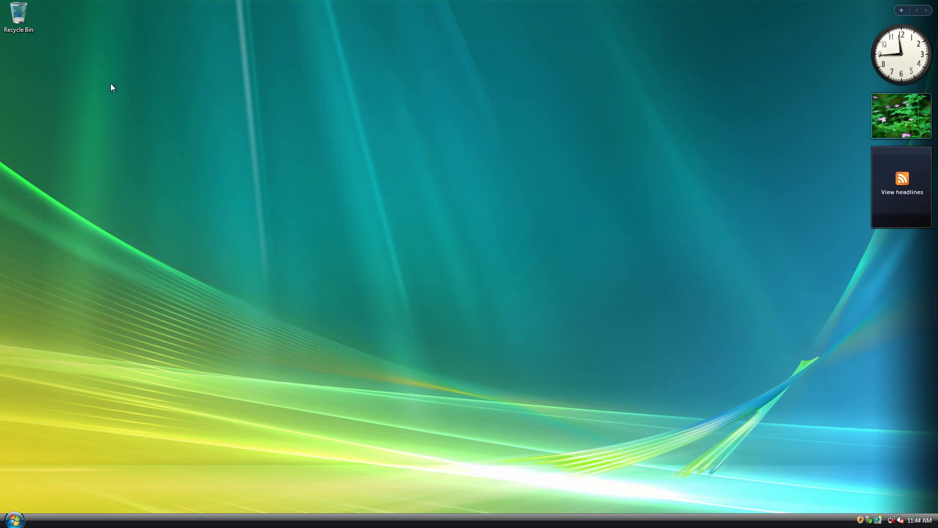
# Browse Start > All Programs, then close the menu without launching anything.
pyautogui.moveTo(110, 83); pyautogui.dragTo(297, 277)
pyautogui.click(14, 519)
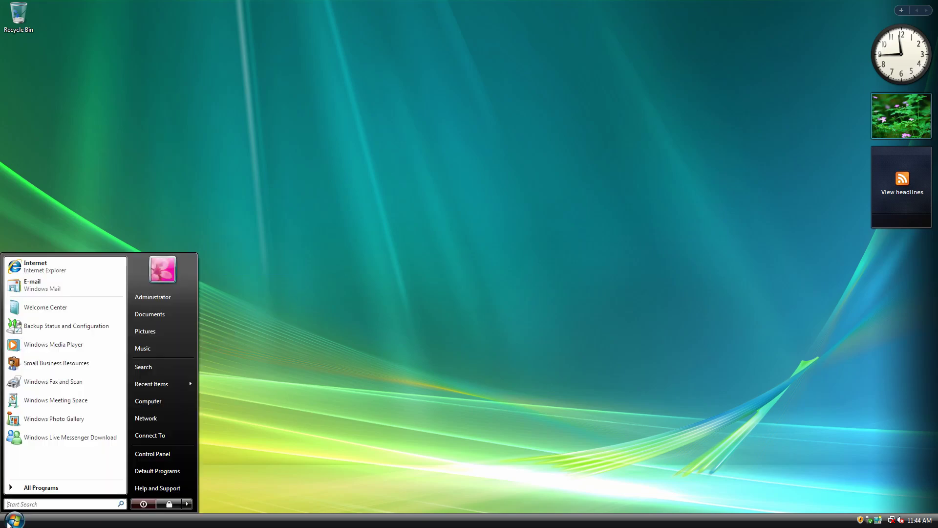
pyautogui.click(48, 488)
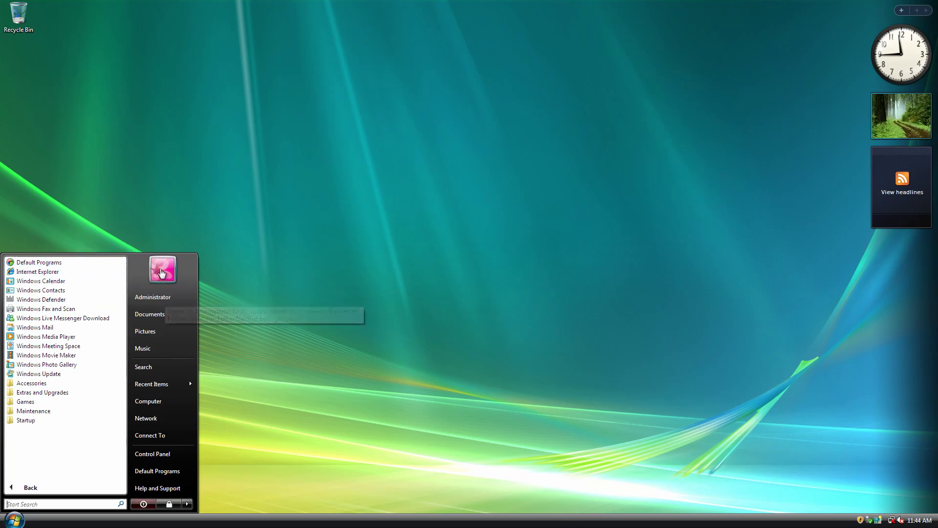
pyautogui.click(269, 168)
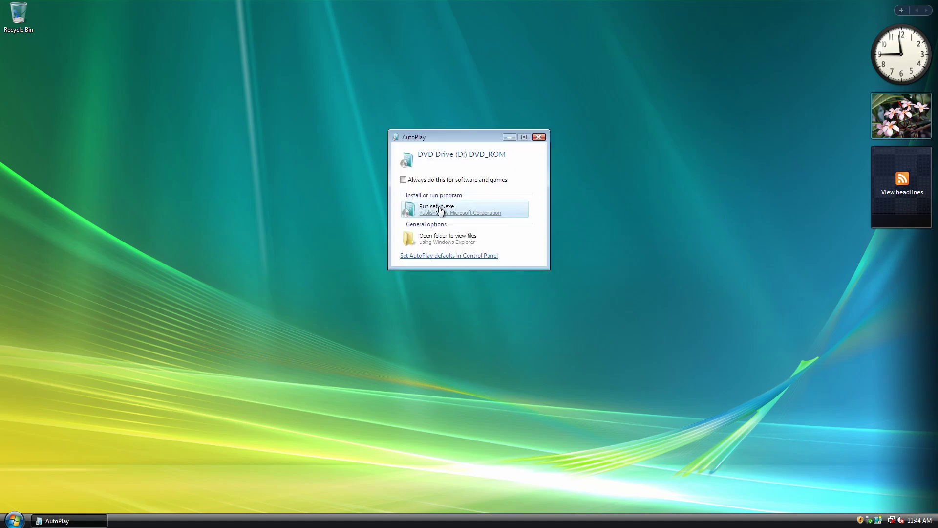
# Run setup.exe from the Windows 7 disc, allow it through UAC, and start installing.
pyautogui.click(440, 209)
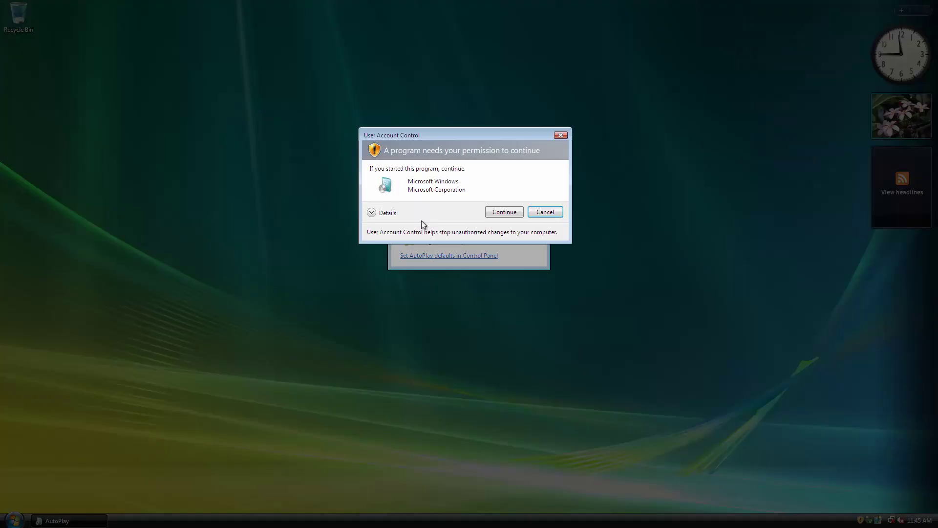
pyautogui.click(513, 216)
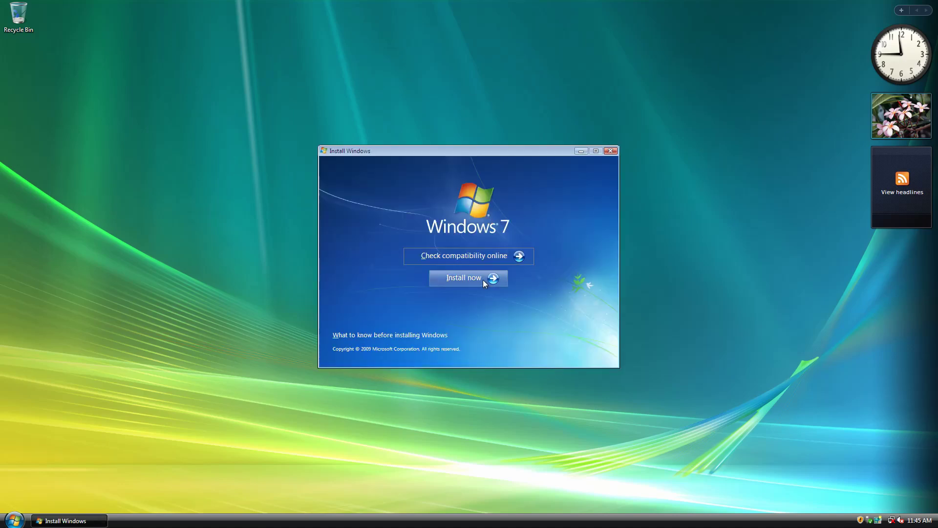
pyautogui.click(484, 281)
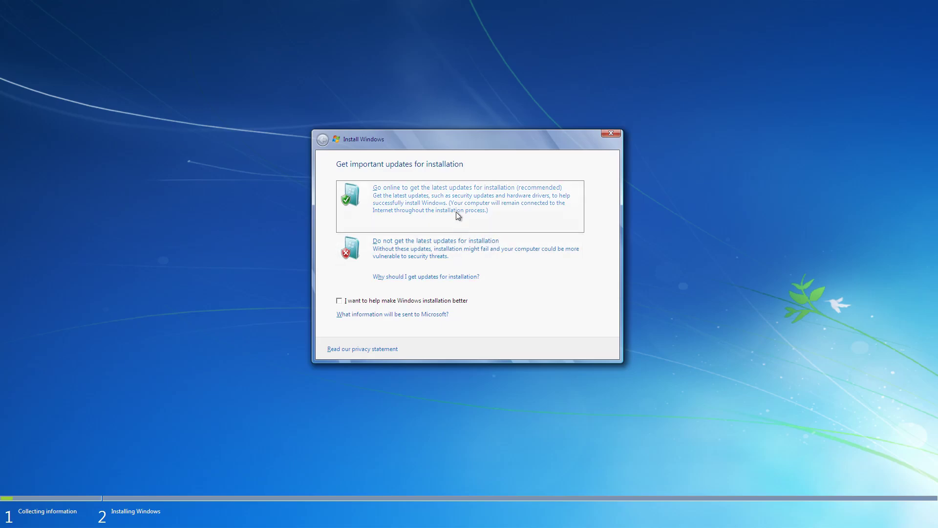
# Skip setup updates and select the Windows 7 Professional edition.
pyautogui.click(449, 243)
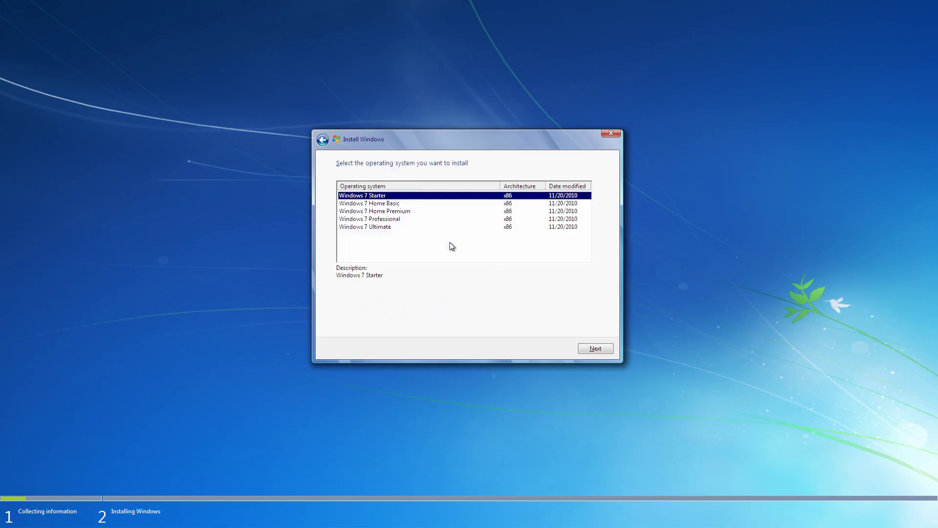
pyautogui.click(392, 204)
pyautogui.click(389, 211)
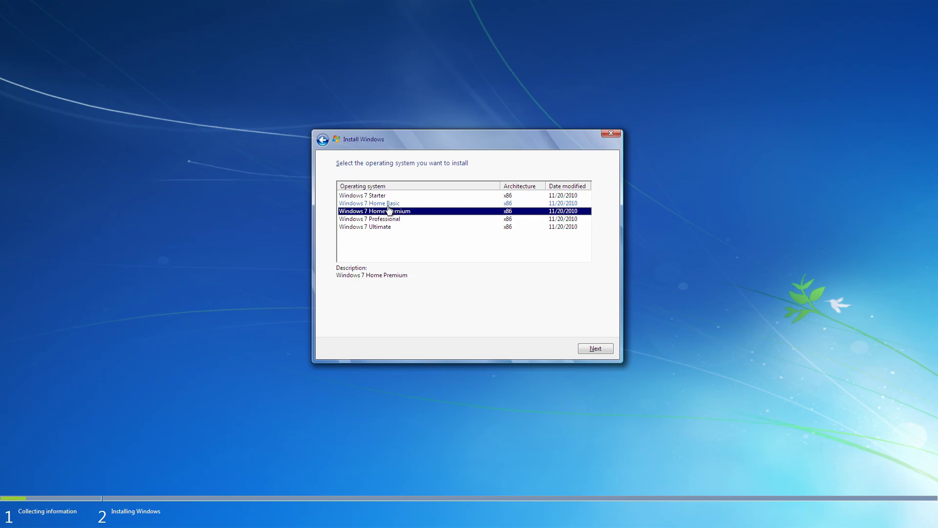
pyautogui.click(389, 220)
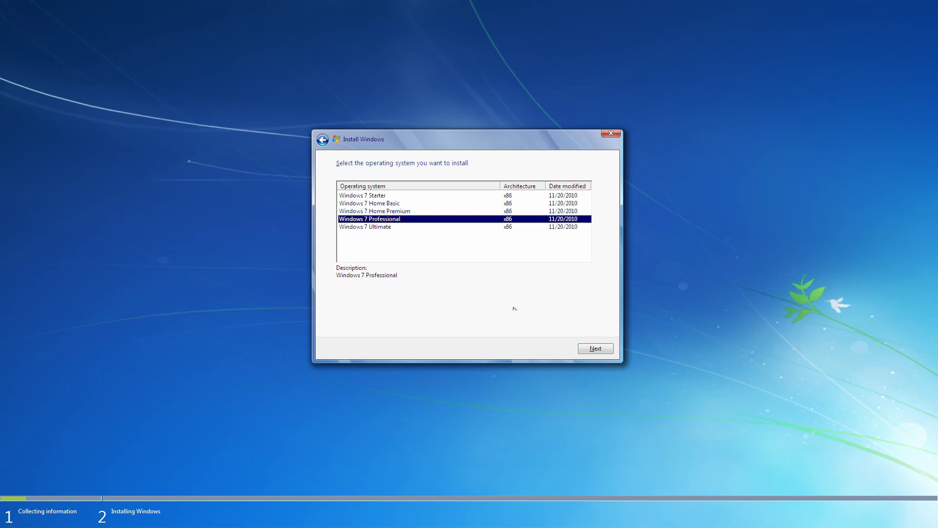
pyautogui.click(610, 349)
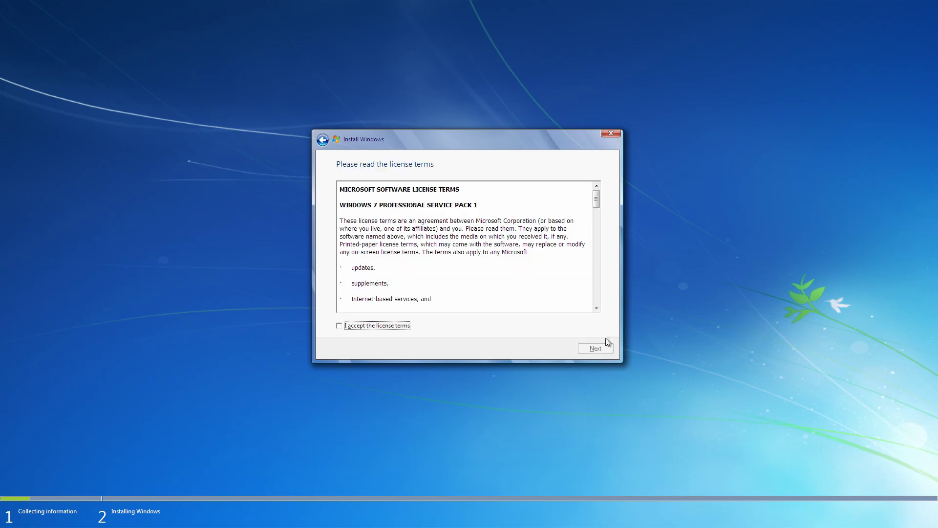
# Accept the license terms and choose the Upgrade installation type.
pyautogui.click(382, 326)
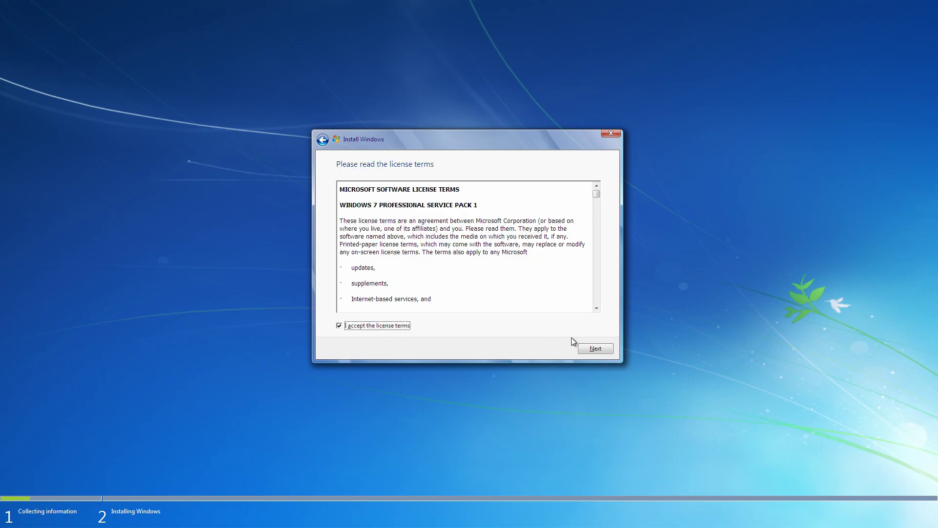
pyautogui.click(602, 349)
pyautogui.click(442, 218)
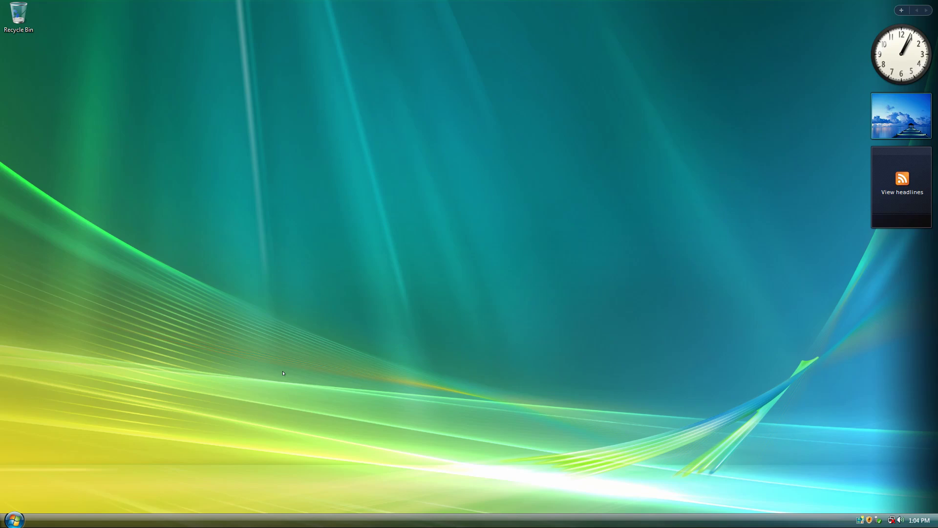
# Check the network connection status, dismiss its popup, and bring up the Start menu.
pyautogui.click(892, 520)
pyautogui.moveTo(672, 414); pyautogui.dragTo(490, 373)
pyautogui.moveTo(434, 218); pyautogui.dragTo(903, 485)
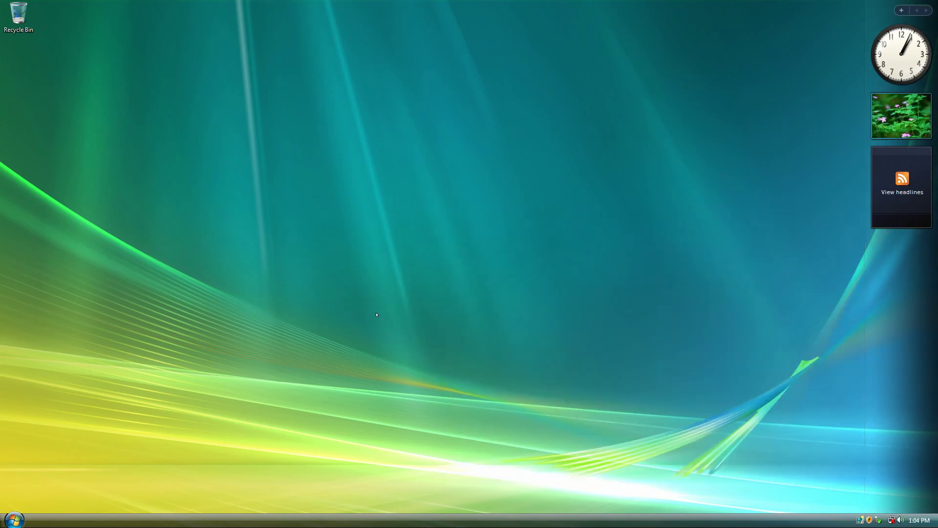
pyautogui.click(14, 520)
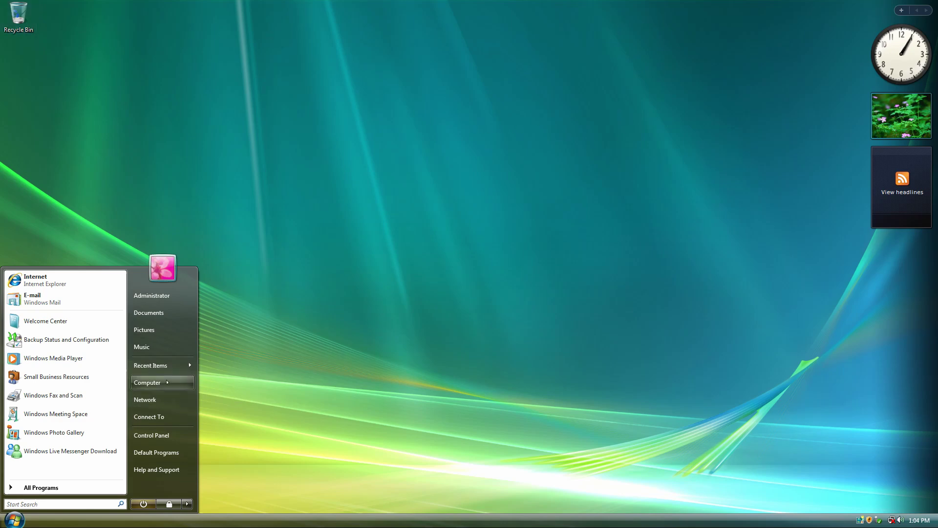
# Run Windows 7 setup from DVD Drive (D:) via Computer, granting administrator permission.
pyautogui.click(147, 382)
pyautogui.click(195, 139)
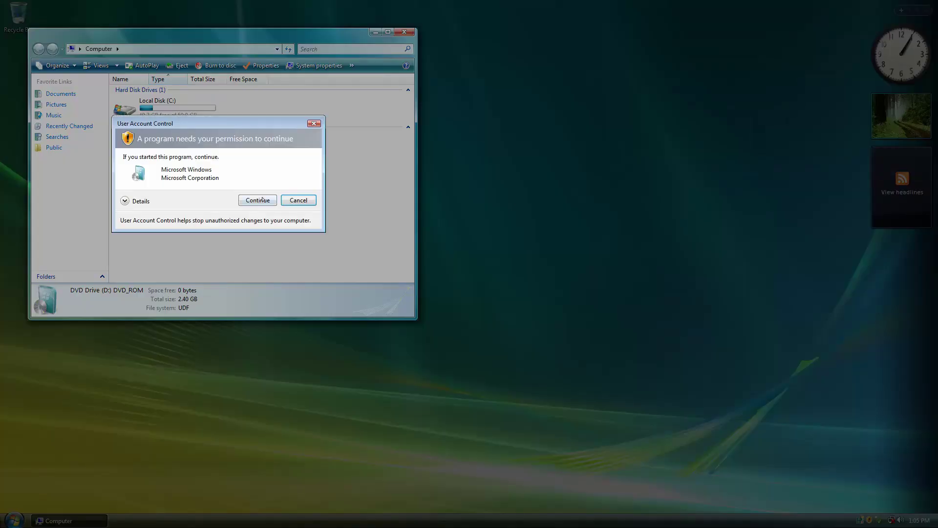
pyautogui.click(262, 199)
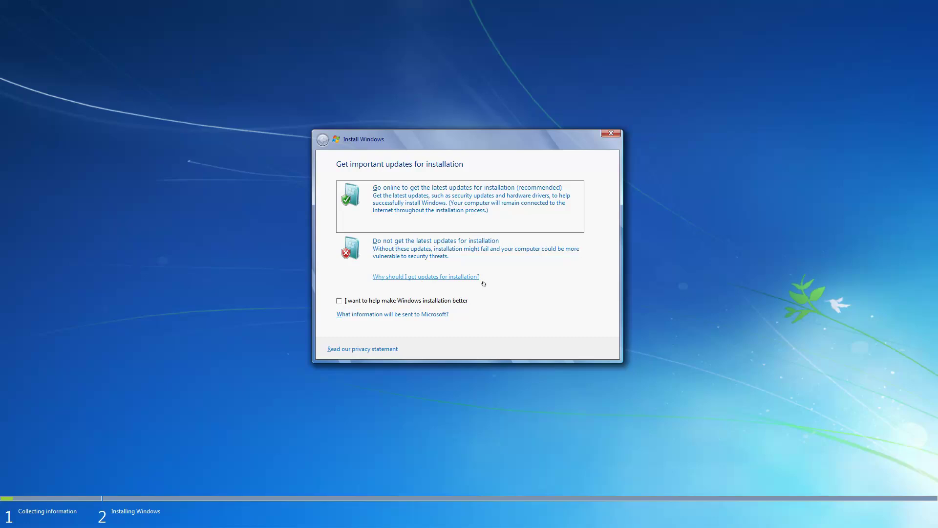
# Upgrade to Windows 7 Professional without the latest updates, accepting the license and keeping files and programs.
pyautogui.click(418, 250)
pyautogui.click(390, 220)
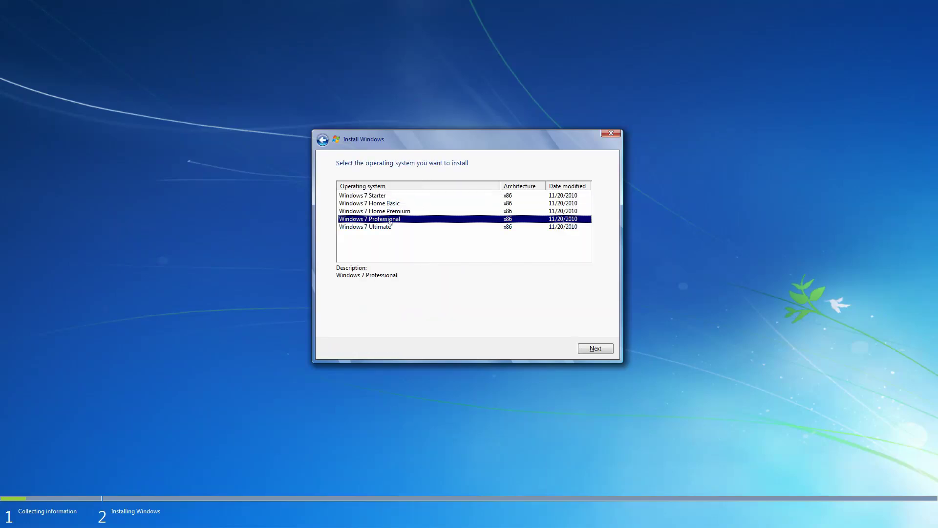
pyautogui.click(583, 348)
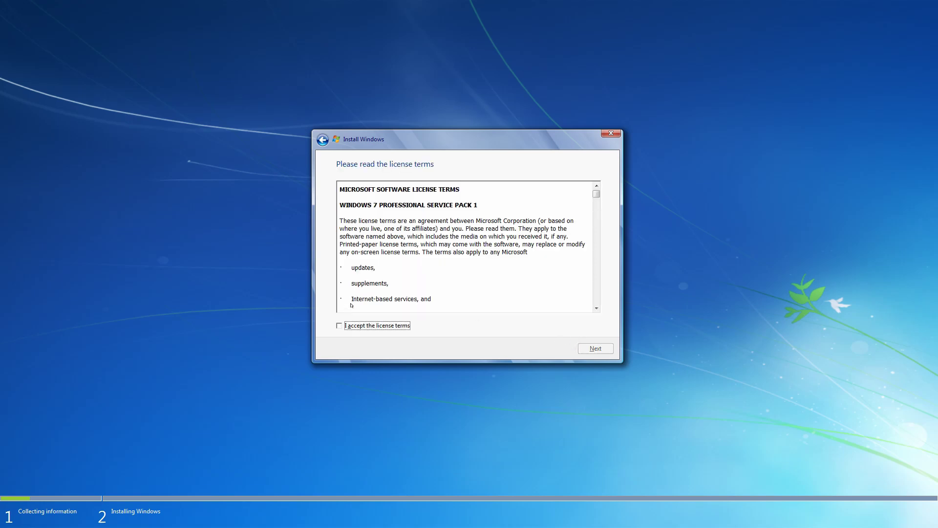
pyautogui.click(356, 325)
pyautogui.click(596, 350)
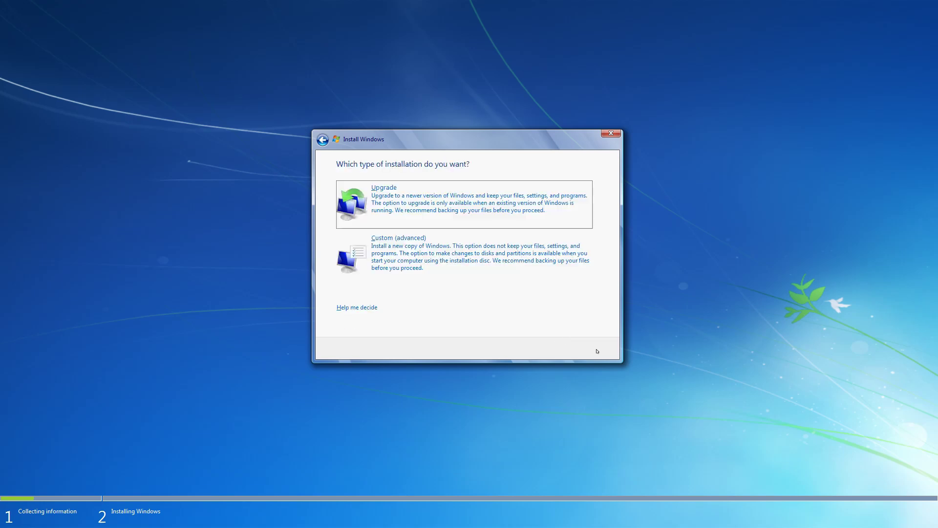
pyautogui.click(504, 225)
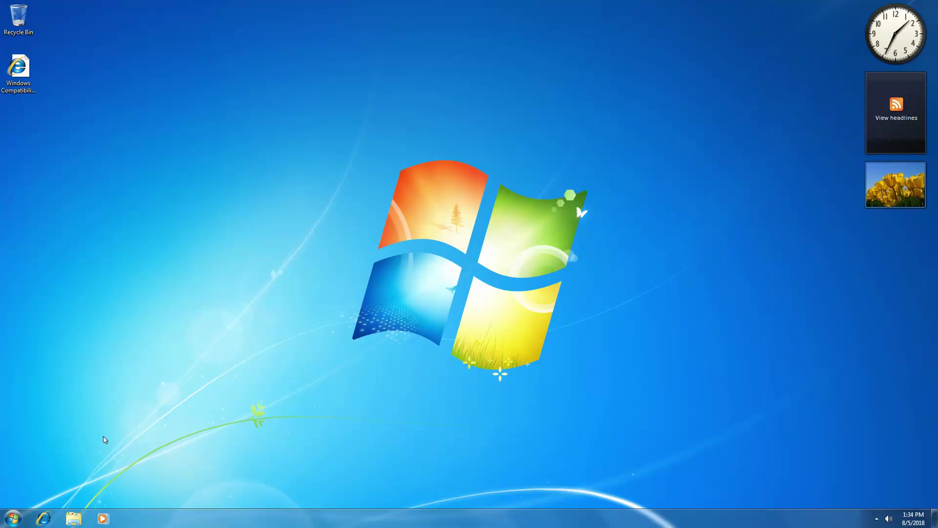
pyautogui.click(11, 517)
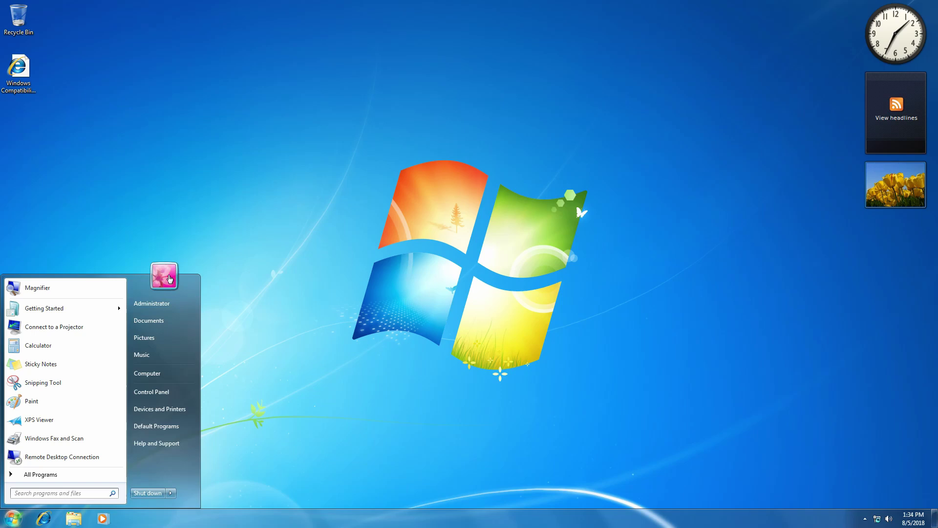
pyautogui.click(164, 373)
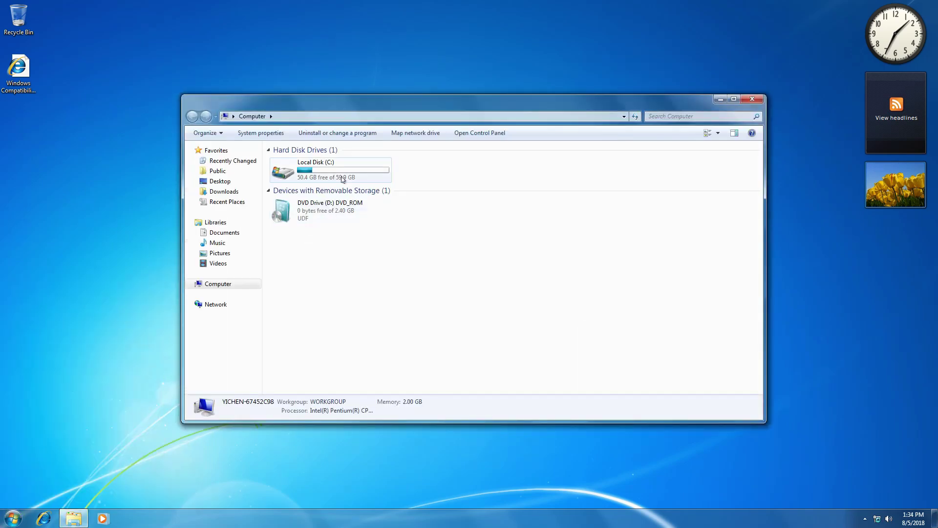
pyautogui.click(339, 175)
pyautogui.click(325, 192)
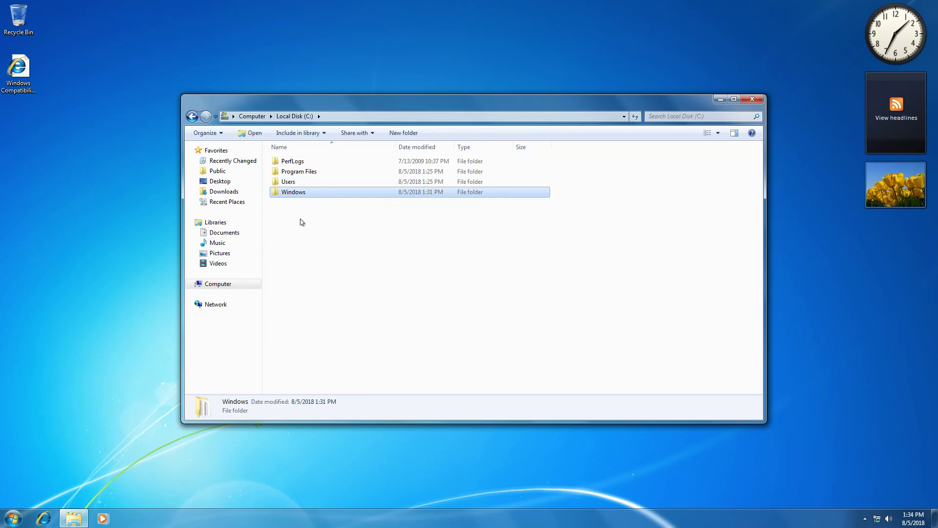
pyautogui.click(300, 220)
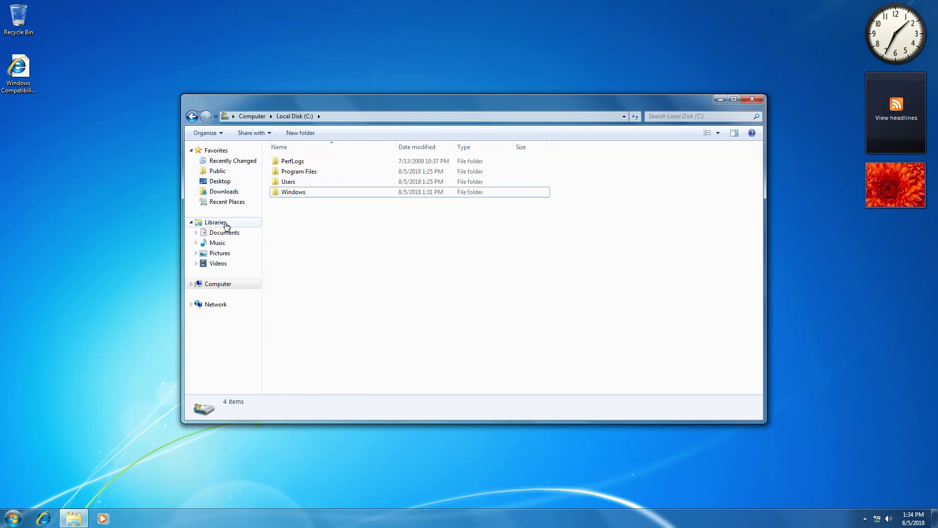
pyautogui.click(752, 98)
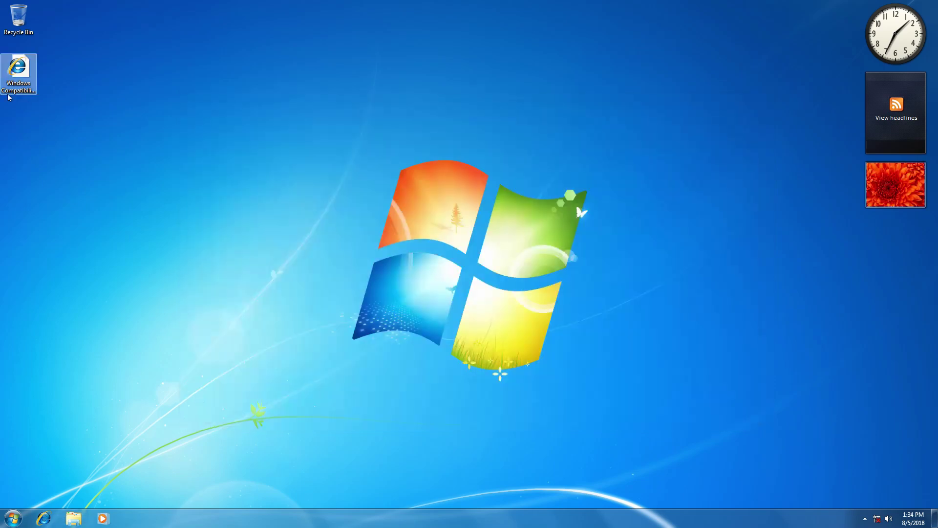
# Open the Windows Compatibility Report in Internet Explorer 8, skipping its first-run setup and closing the blank tab.
pyautogui.doubleClick(18, 74)
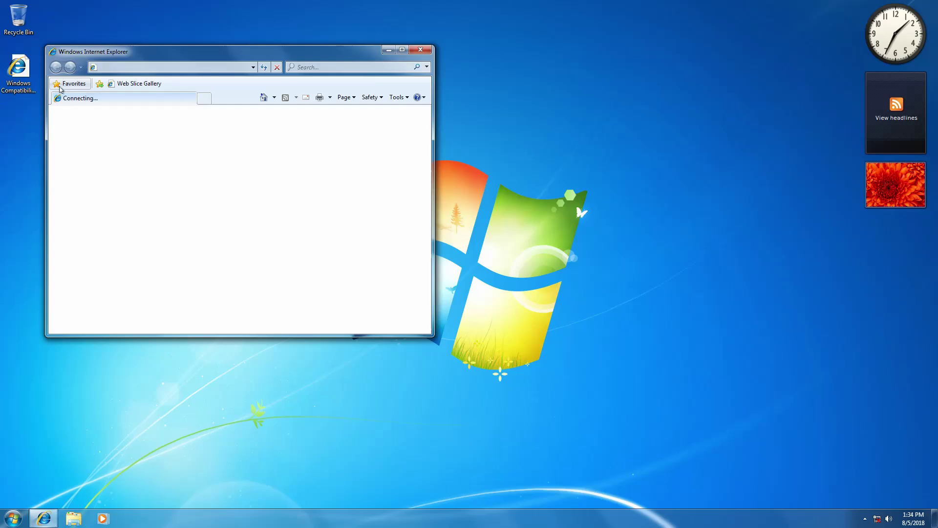
pyautogui.click(372, 114)
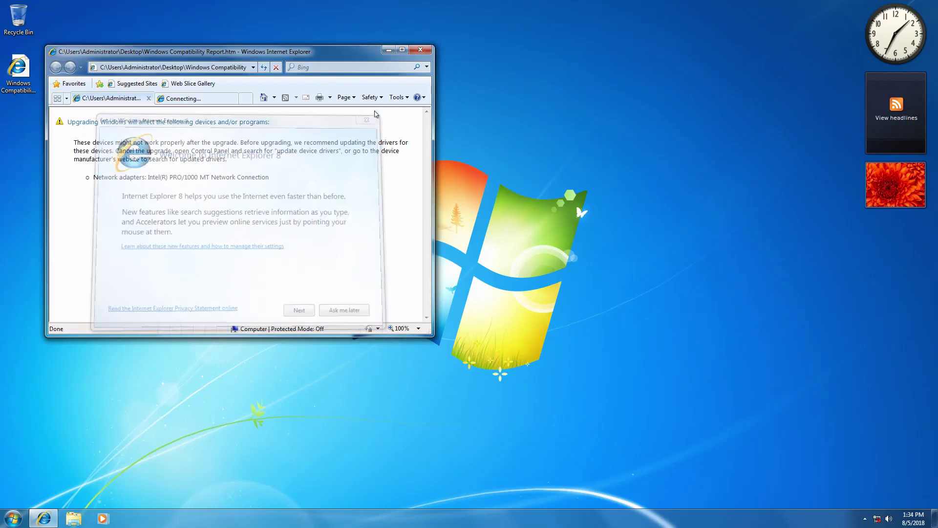
pyautogui.click(232, 98)
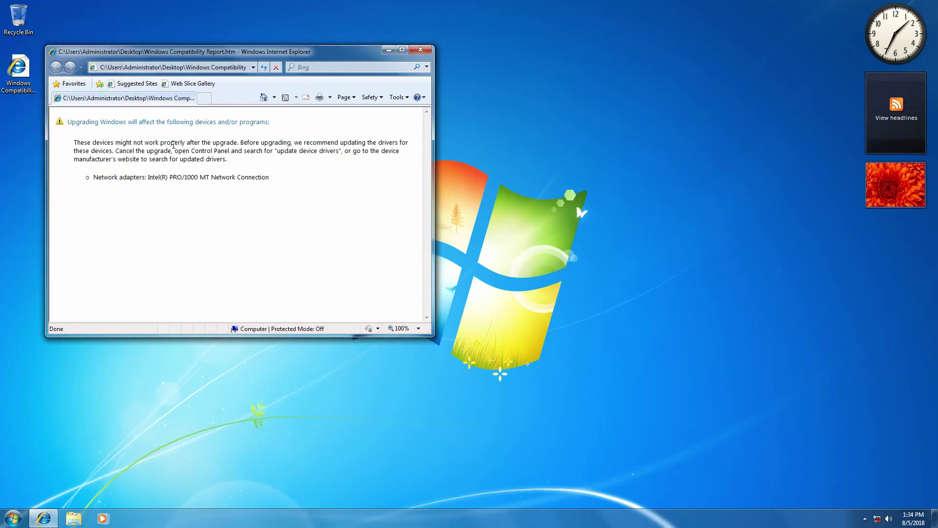
# Read the network adapter warning in the report, then close the report window.
pyautogui.moveTo(155, 147); pyautogui.dragTo(183, 178)
pyautogui.click(183, 178)
pyautogui.tripleClick(182, 178)
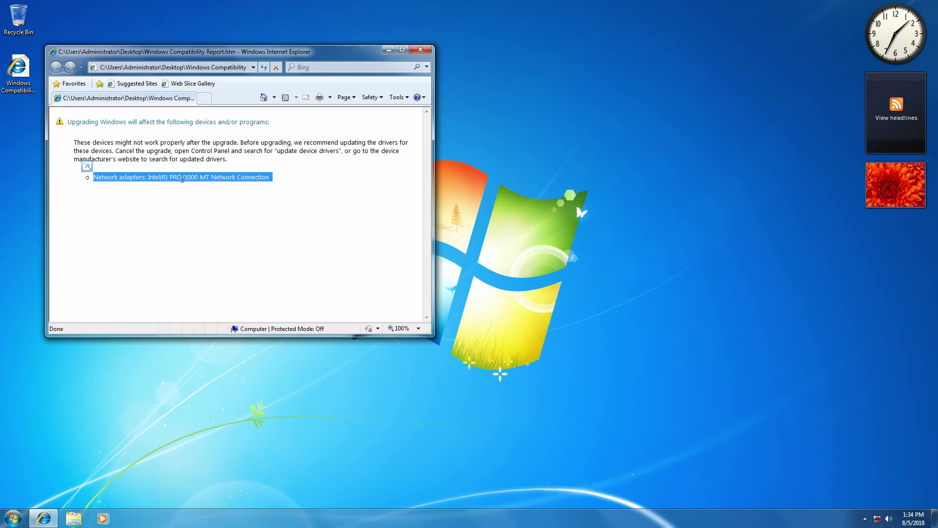
pyautogui.click(182, 179)
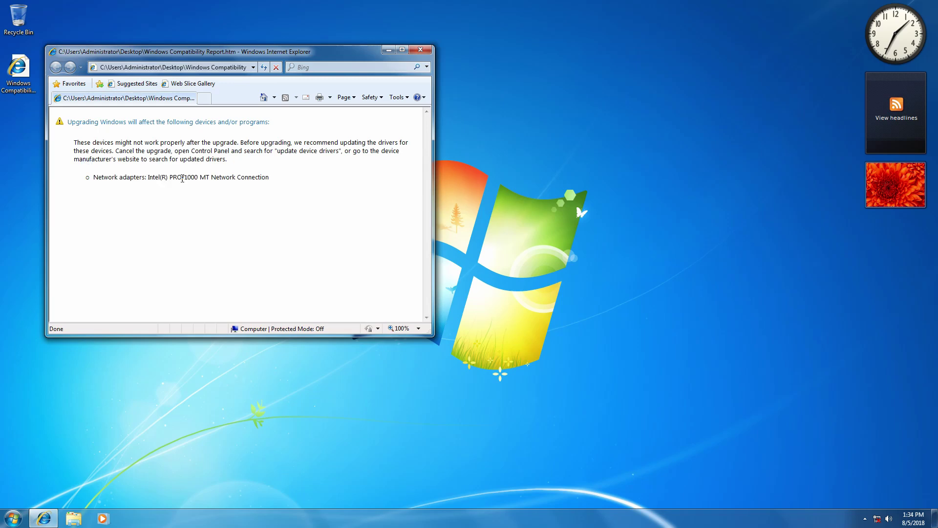
pyautogui.click(866, 518)
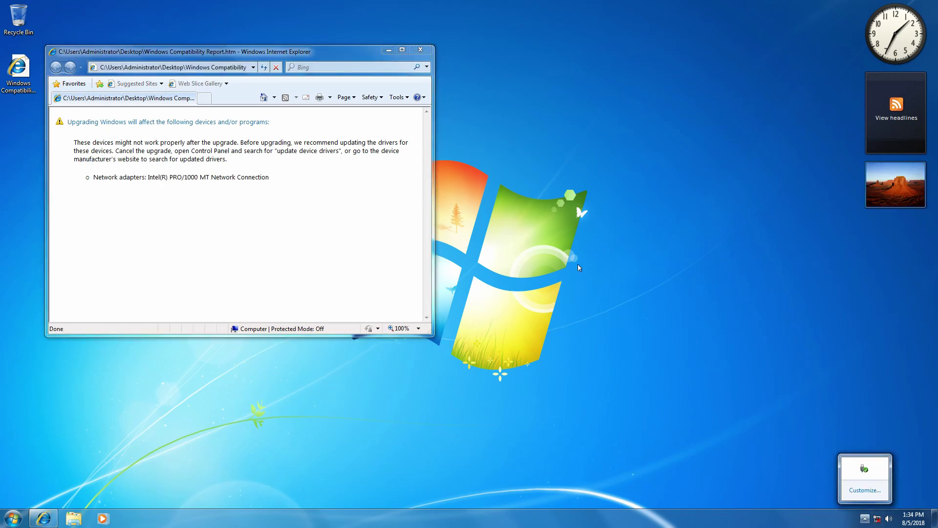
pyautogui.click(420, 49)
pyautogui.moveTo(300, 164); pyautogui.dragTo(164, 283)
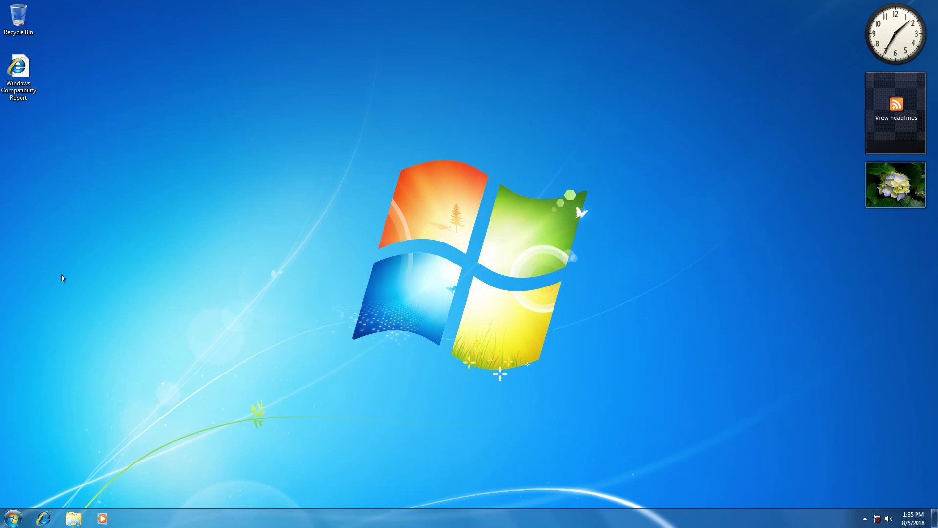
# Run setup.exe from the Windows 10 disc, approve the UAC prompt and choose 'Not right now' for updates.
pyautogui.click(74, 518)
pyautogui.click(74, 518)
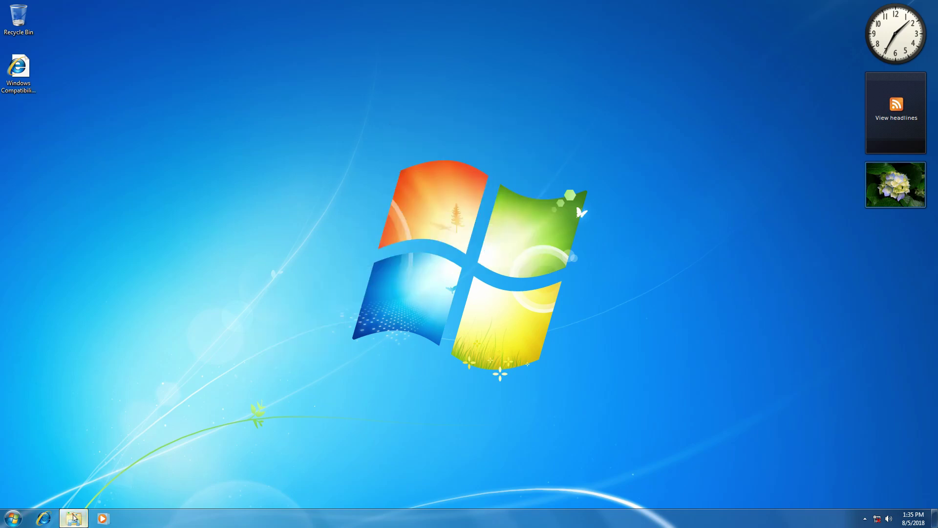
pyautogui.click(73, 518)
pyautogui.click(429, 215)
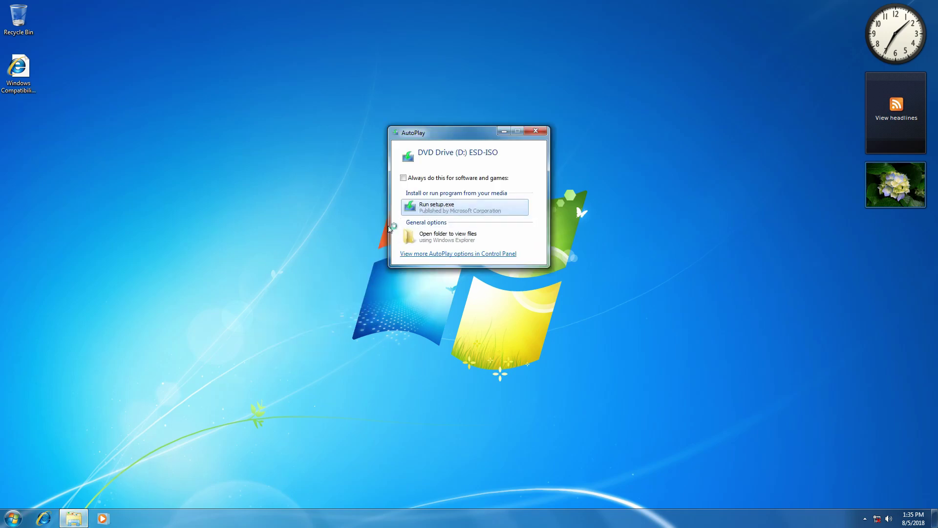
pyautogui.click(511, 212)
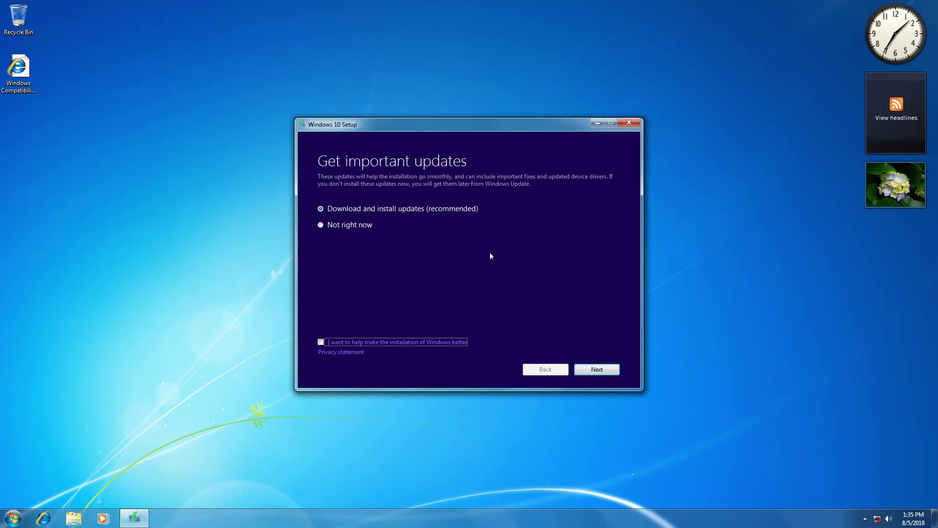
pyautogui.click(359, 225)
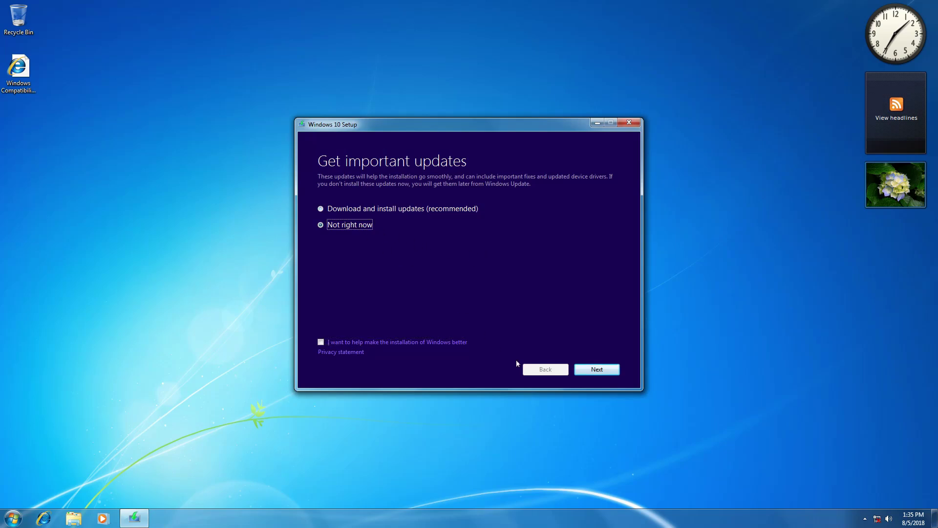
pyautogui.click(581, 371)
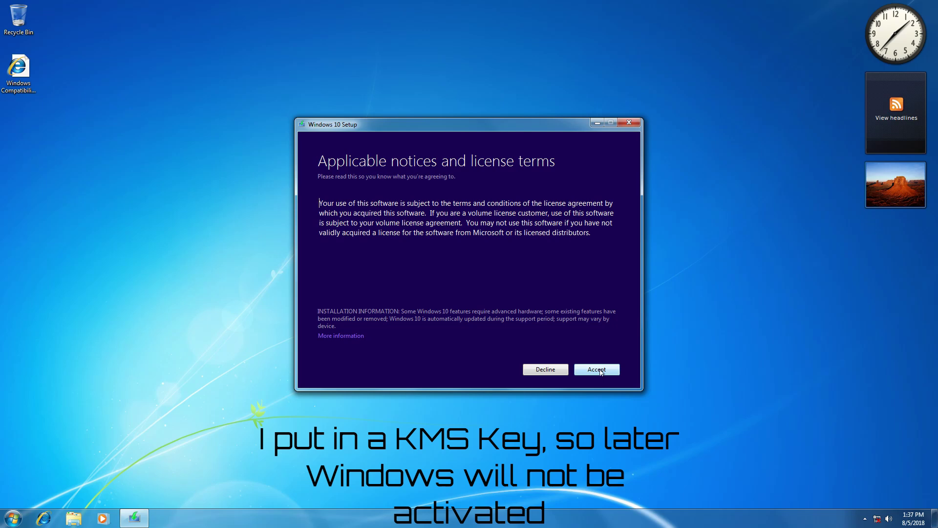
# Accept the Windows 10 license terms and wait while setup checks for enough space.
pyautogui.click(597, 370)
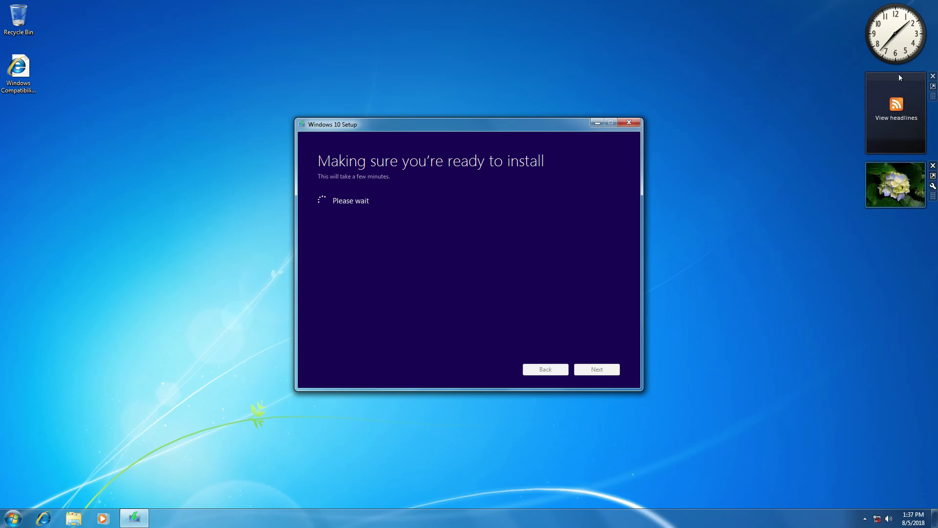
pyautogui.moveTo(933, 15)
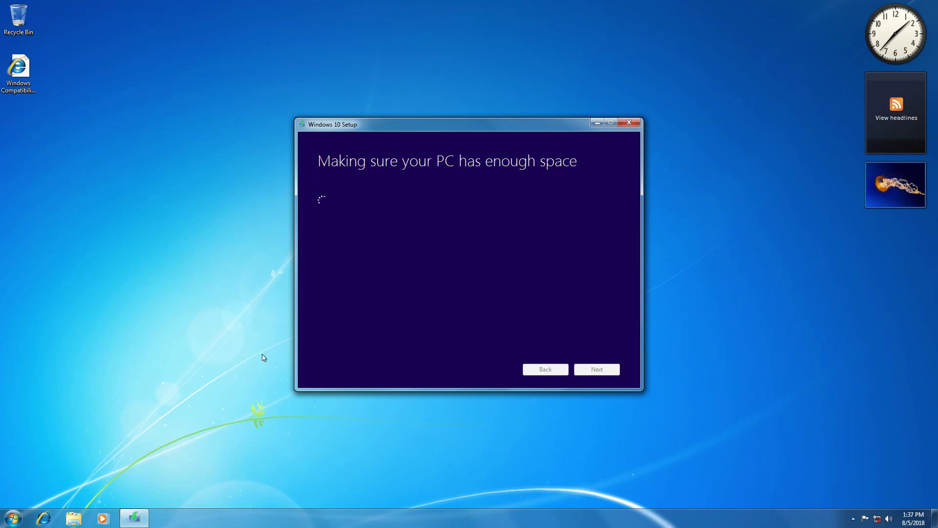
# Check the Windows 7 edition in System properties, then install Windows 10 Pro keeping files and apps.
pyautogui.press('super+Pause')
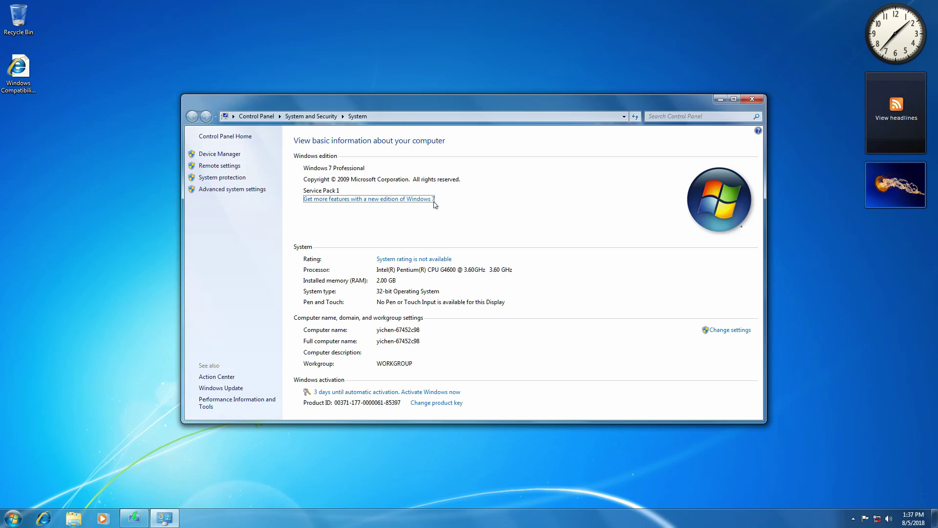
pyautogui.click(753, 97)
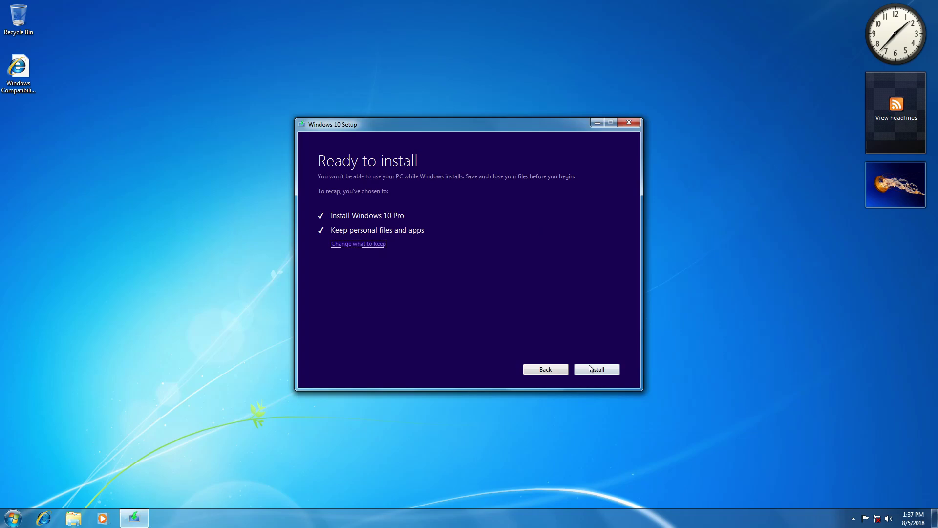
pyautogui.click(601, 370)
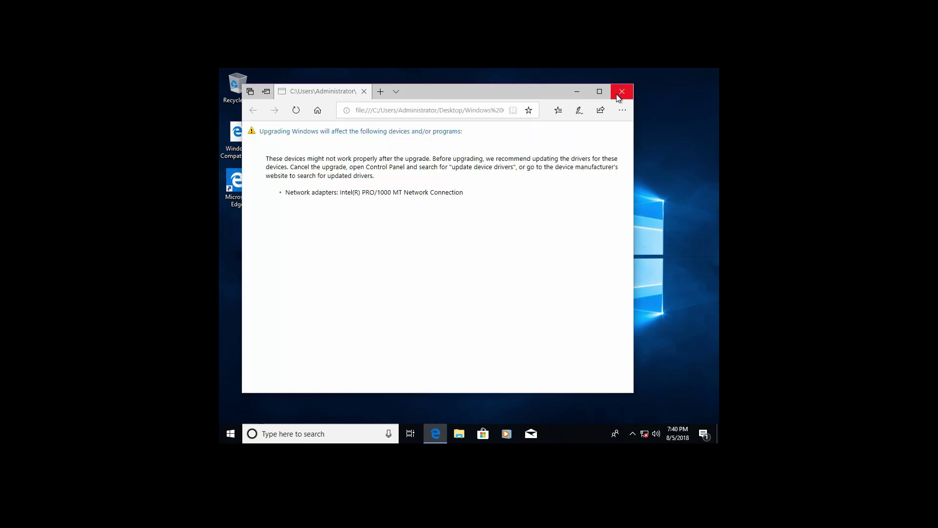
# Close the Edge compatibility report, then browse the Start menu's expanded left pane and close it.
pyautogui.click(618, 96)
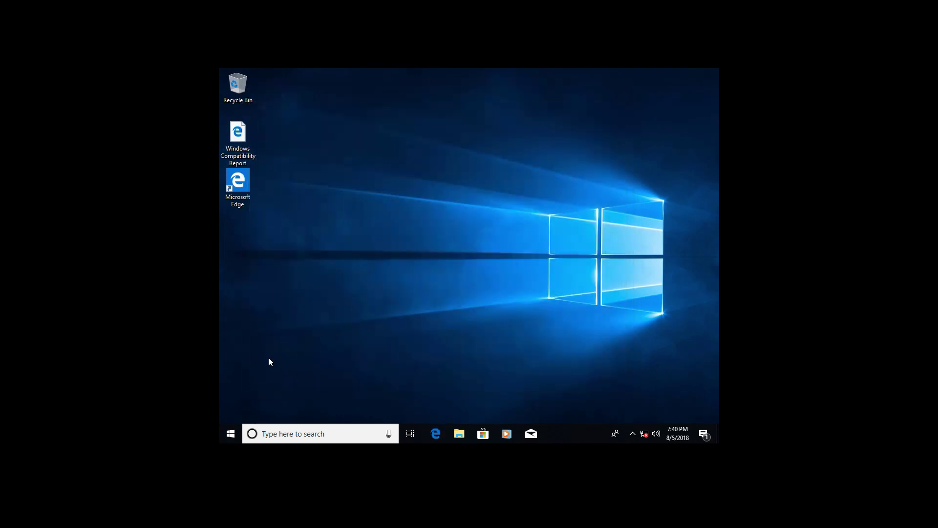
pyautogui.click(239, 432)
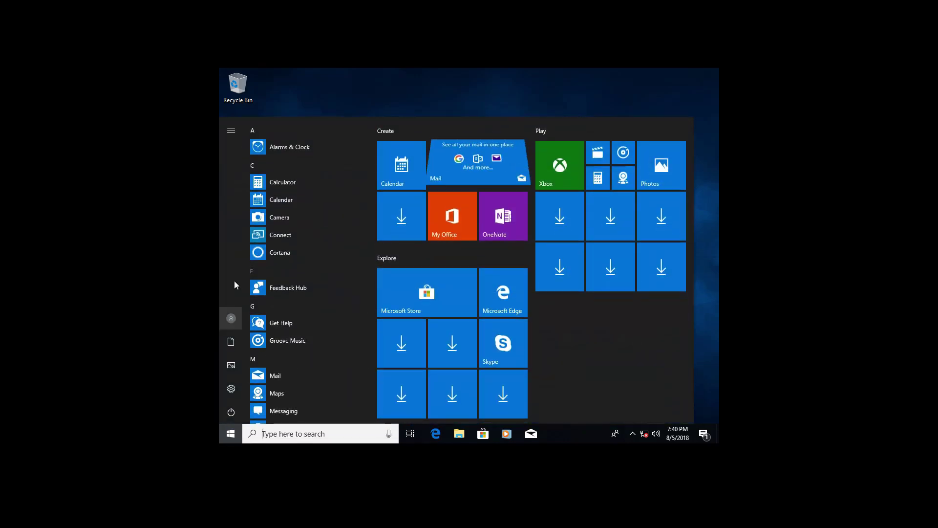
pyautogui.click(231, 128)
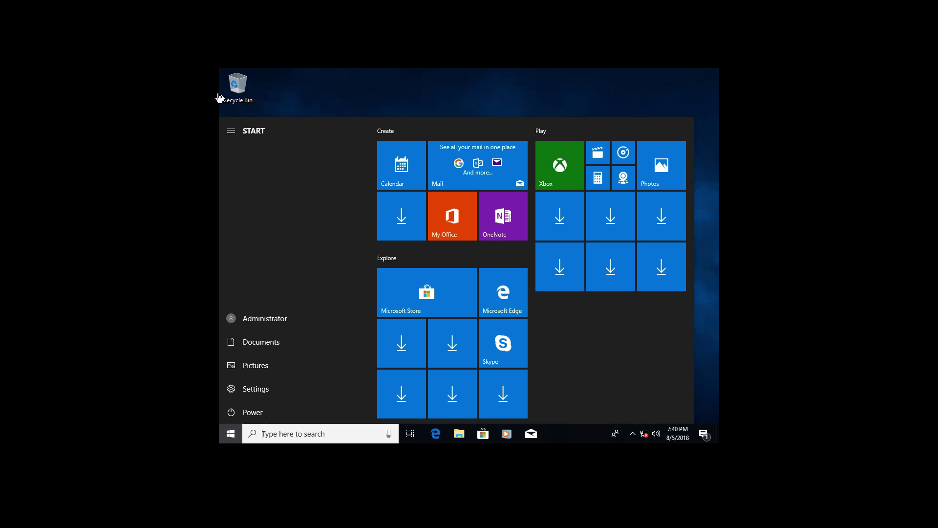
pyautogui.click(628, 103)
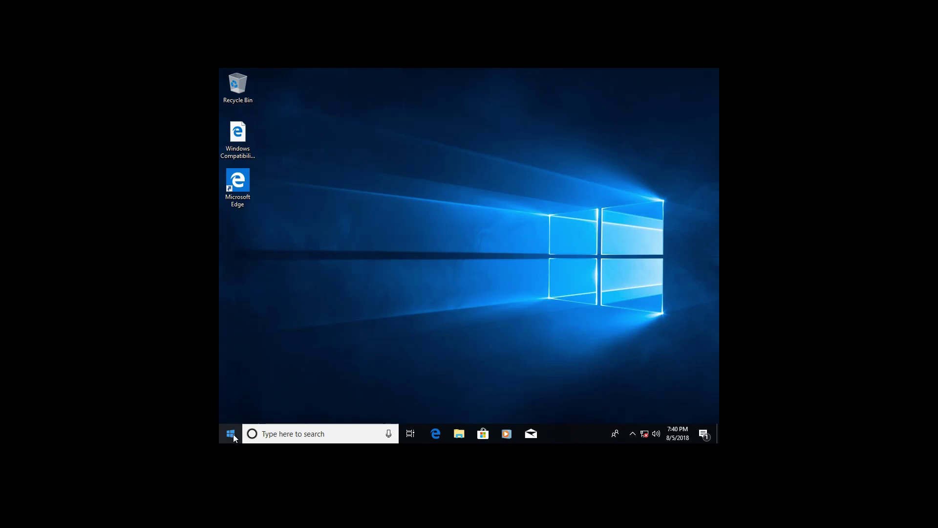
pyautogui.click(228, 434)
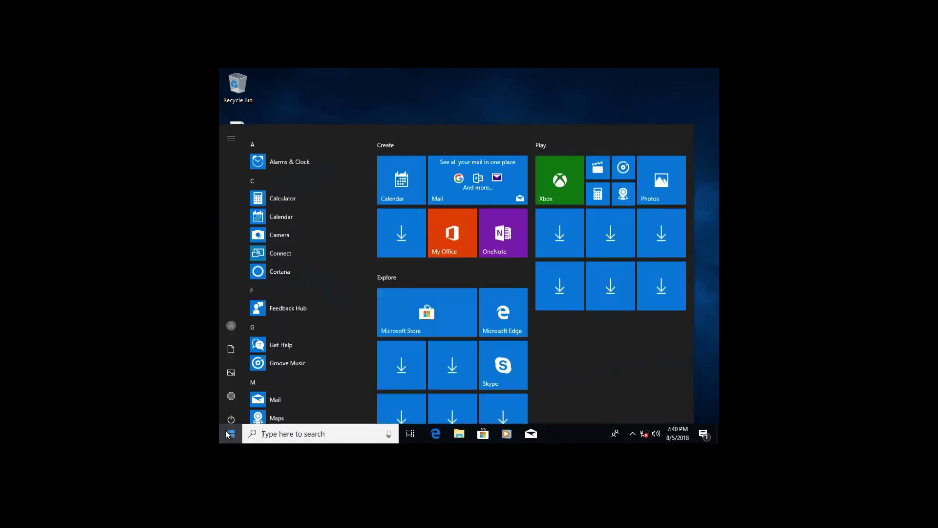
pyautogui.scroll(-5, 297, 353)
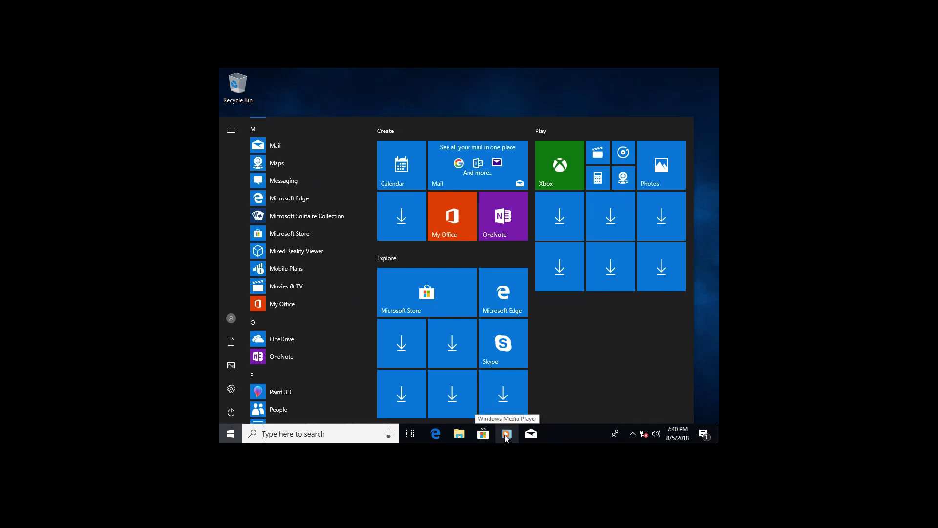
pyautogui.scroll(-4, 298, 299)
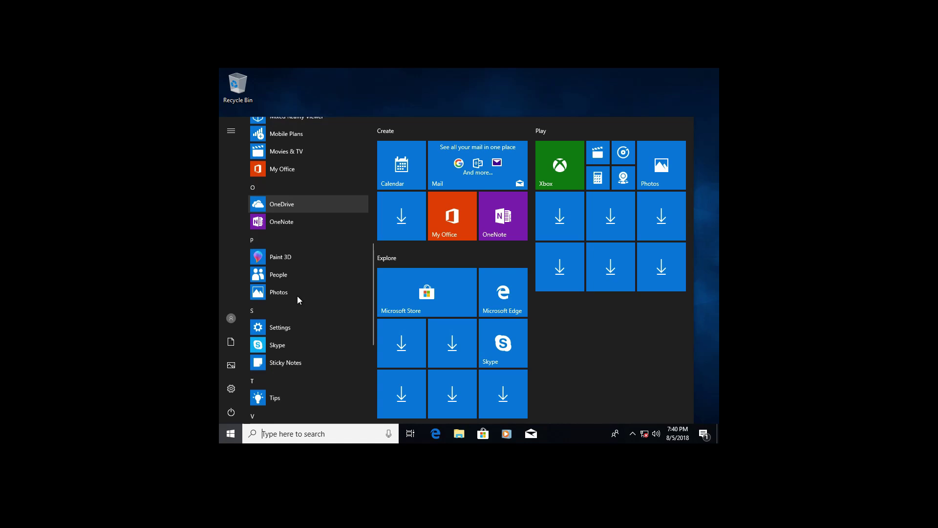
pyautogui.scroll(-4, 299, 299)
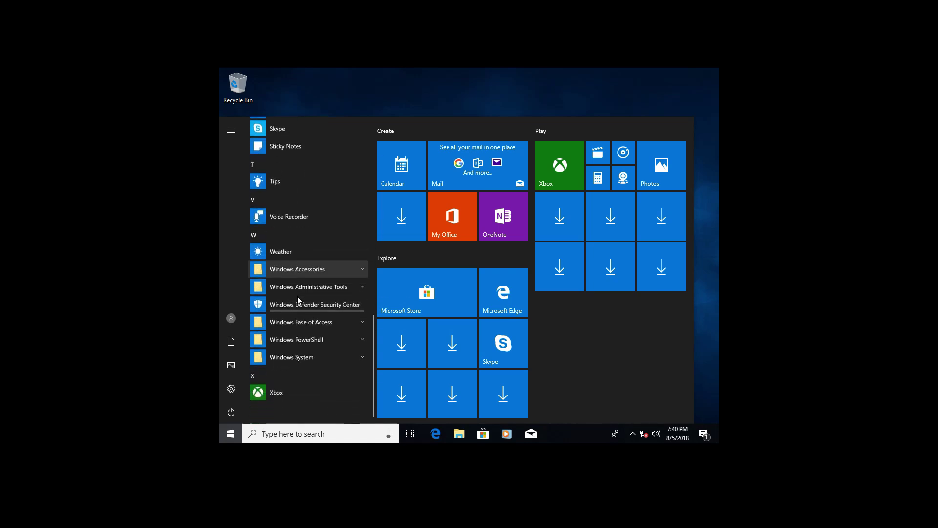
pyautogui.scroll(15, 307, 306)
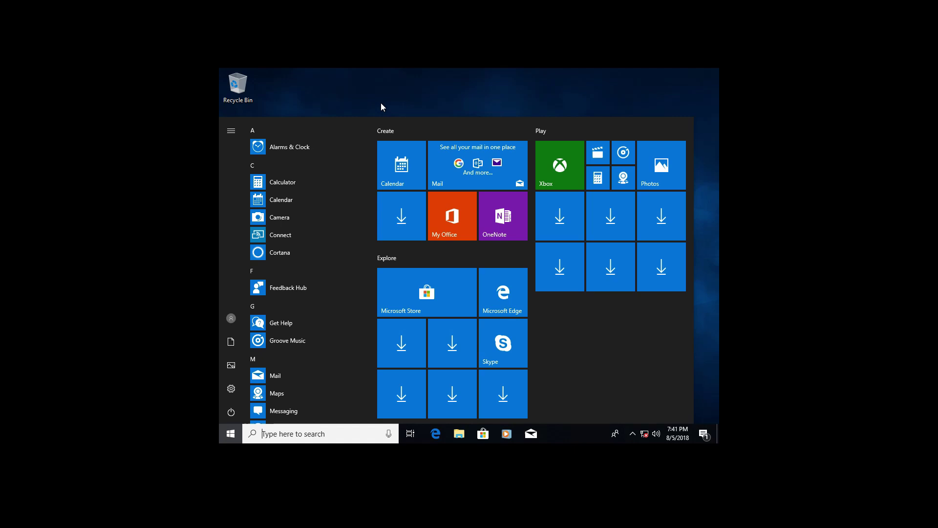
pyautogui.moveTo(381, 103); pyautogui.dragTo(633, 348)
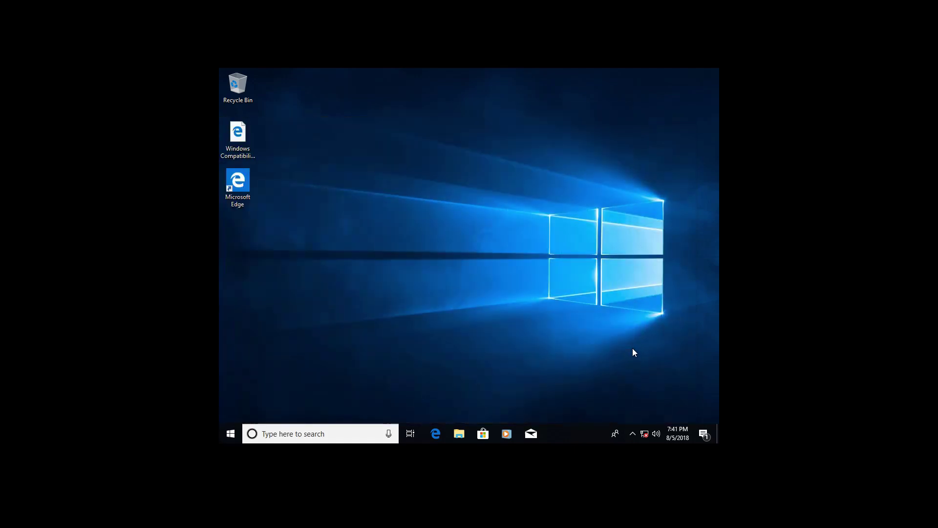